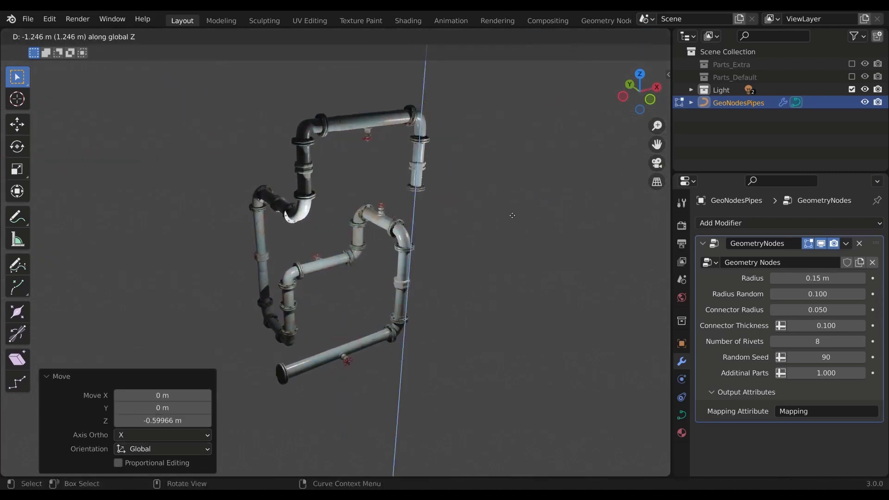
Move the pipe curve's end down along Z, extrude it along Z and rotate the new end point 90° about Y.
{"action": "left_click", "coordinate": [522, 284]}
{"action": "key", "text": "e"}
Rotate the pipe's end point 90° about Y and shift it along Z to form the next bend.
{"action": "key", "text": "z"}
Shift the rotated end point along X to form the elbow and extrude the pipe further along X.
{"action": "key", "text": "Return"}
{"action": "key", "text": "r"}
{"action": "key", "text": "y"}
{"action": "key", "text": "9"}
{"action": "key", "text": "0"}
{"action": "key", "text": "Return"}
{"action": "key", "text": "g"}
{"action": "key", "text": "x"}
{"action": "left_click", "coordinate": [509, 304]}
{"action": "key", "text": "e"}
{"action": "key", "text": "x"}
{"action": "left_click", "coordinate": [456, 313]}
{"action": "key", "text": "e"}
Rotate the top end point -90° about Y and shift it along X to form an elbow.
{"action": "key", "text": "x"}
Extrude the pipe's end upward along Z to build the short vertical section.
{"action": "key", "text": "Return"}
{"action": "key", "text": "r"}
{"action": "key", "text": "y"}
{"action": "key", "text": "9"}
{"action": "key", "text": "0"}
{"action": "key", "text": "Return"}
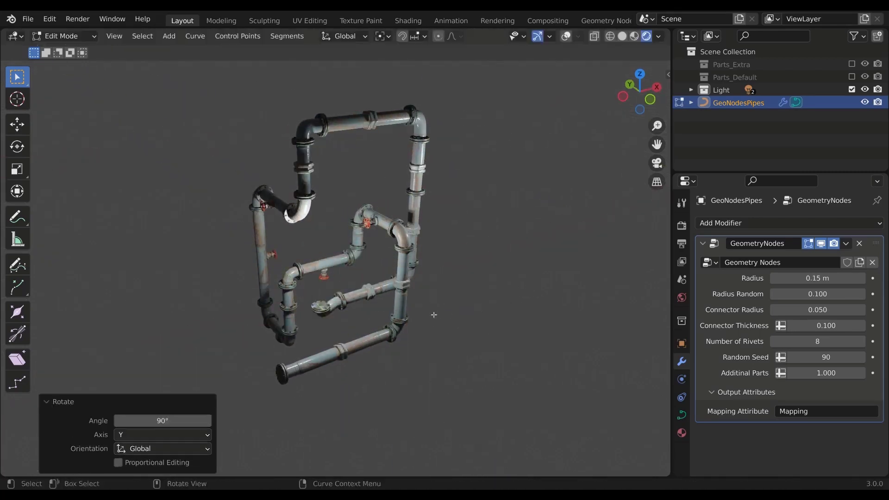
{"action": "key", "text": "g"}
{"action": "key", "text": "z"}
Rotate the end point 90° about Y, try a Z extrusion and leave Edit Mode.
{"action": "key", "text": "Return"}
{"action": "key", "text": "e"}
{"action": "key", "text": "z"}
{"action": "left_click", "coordinate": [431, 254]}
{"action": "key", "text": "e"}
{"action": "key", "text": "z"}
{"action": "key", "text": "Return"}
{"action": "key", "text": "r"}
{"action": "key", "text": "y"}
{"action": "key", "text": "minus"}
{"action": "key", "text": "9"}
{"action": "key", "text": "0"}
{"action": "key", "text": "Return"}
{"action": "key", "text": "g"}
Extrude the pipe's end about -1.88 m along X, adding another short segment in the same direction.
{"action": "key", "text": "x"}
{"action": "key", "text": "Return"}
{"action": "key", "text": "e"}
{"action": "key", "text": "x"}
{"action": "left_click", "coordinate": [338, 254]}
{"action": "middle_click_drag", "start_coordinate": [338, 255], "coordinate": [350, 250]}
{"action": "scroll", "coordinate": [351, 250], "scroll_direction": "up", "scroll_amount": 1}
{"action": "key", "text": "e"}
{"action": "key", "text": "x"}
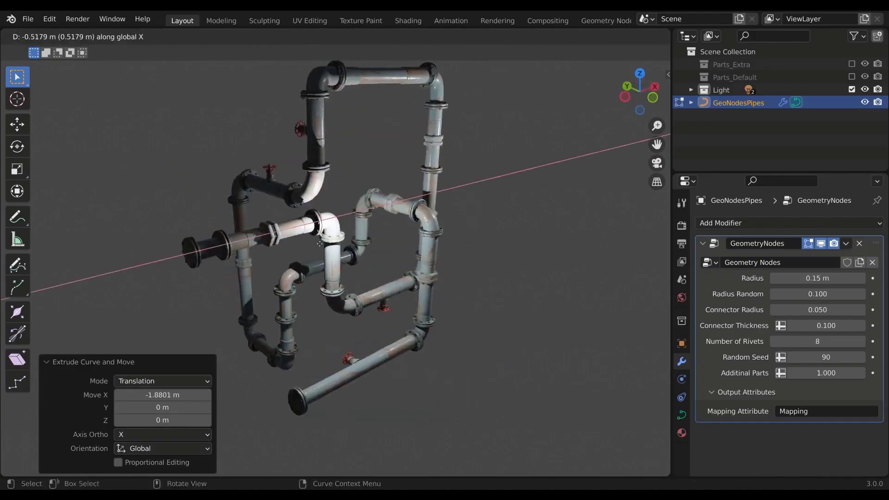
{"action": "left_click", "coordinate": [320, 243]}
{"action": "key", "text": "r"}
{"action": "key", "text": "y"}
{"action": "key", "text": "9"}
{"action": "key", "text": "0"}
{"action": "key", "text": "Return"}
{"action": "key", "text": "e"}
{"action": "key", "text": "z"}
{"action": "key", "text": "Escape"}
{"action": "key", "text": "Tab"}
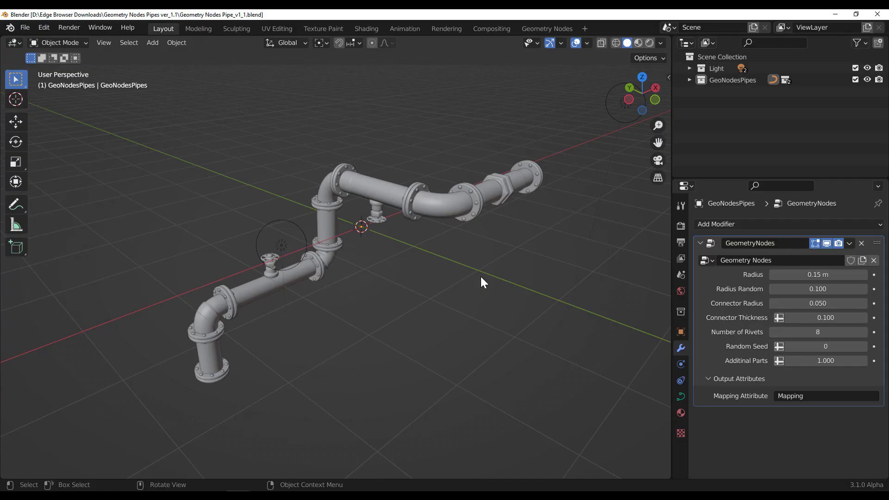
Switch from the product page to Blender with Geometry Nodes Pipe_v1_1.blend and select the sample pipe object.
{"action": "scroll", "coordinate": [481, 276], "scroll_direction": "down", "scroll_amount": 3}
{"action": "left_click_drag", "start_coordinate": [645, 99], "coordinate": [462, 93]}
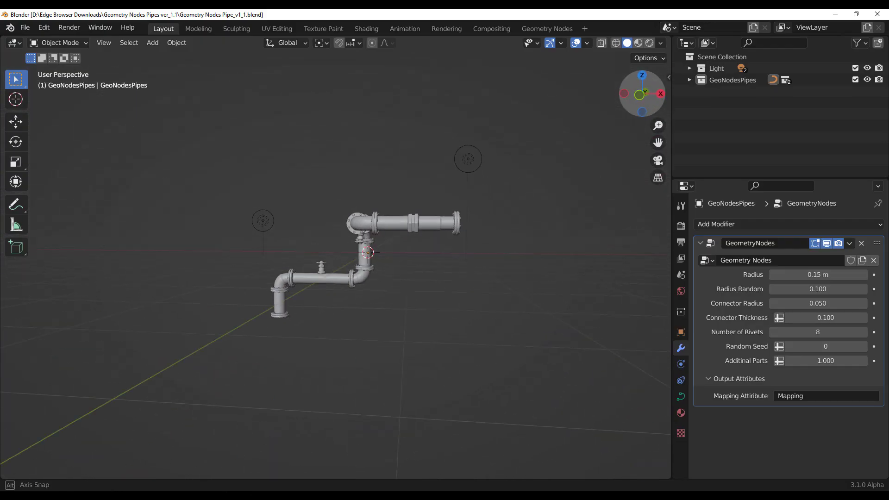
{"action": "left_click_drag", "start_coordinate": [577, 99], "coordinate": [572, 99]}
{"action": "scroll", "coordinate": [424, 215], "scroll_direction": "up", "scroll_amount": 5}
{"action": "left_click", "coordinate": [463, 161]}
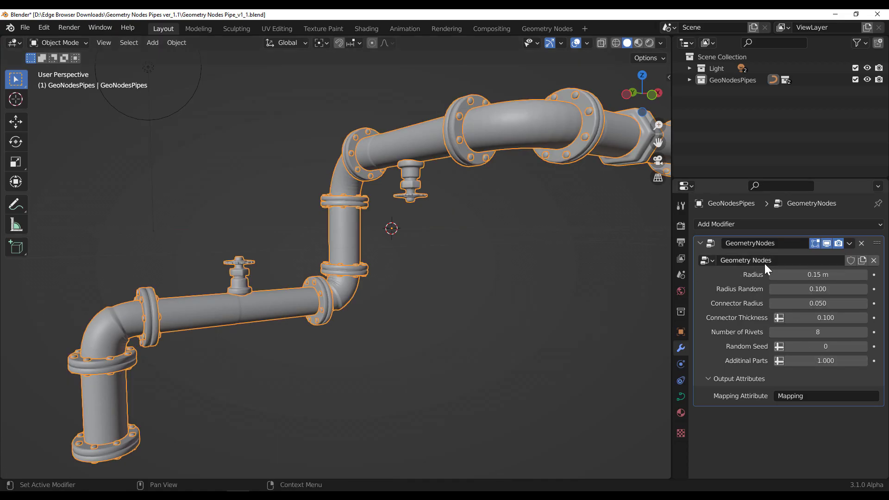
{"action": "scroll", "coordinate": [482, 145], "scroll_direction": "down", "scroll_amount": 6}
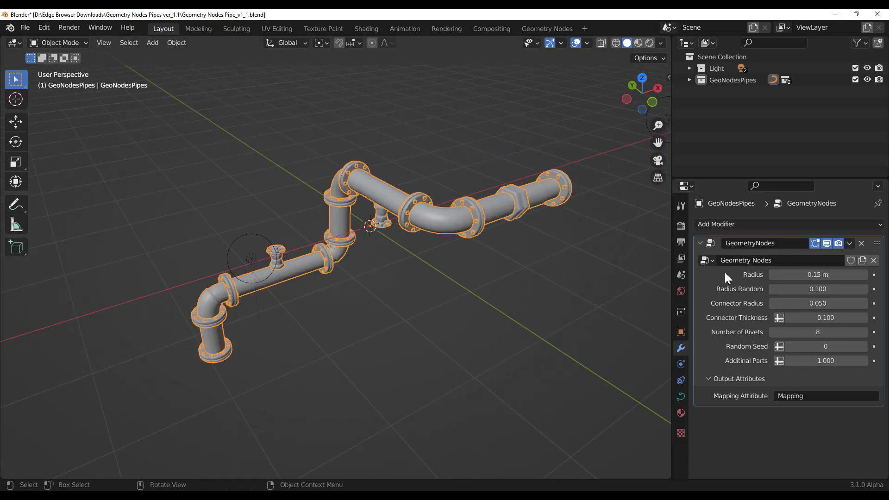
Set the pipe's Radius to 0.14 m, Radius Random to 0.250, Connector Radius to 0.030 and Connector Thickness to 0.200.
{"action": "mouse_move", "coordinate": [809, 275]}
{"action": "left_mouse_down"}
{"action": "mouse_move", "coordinate": [852, 275]}
{"action": "mouse_move", "coordinate": [794, 275]}
{"action": "mouse_move", "coordinate": [807, 275]}
{"action": "left_mouse_up"}
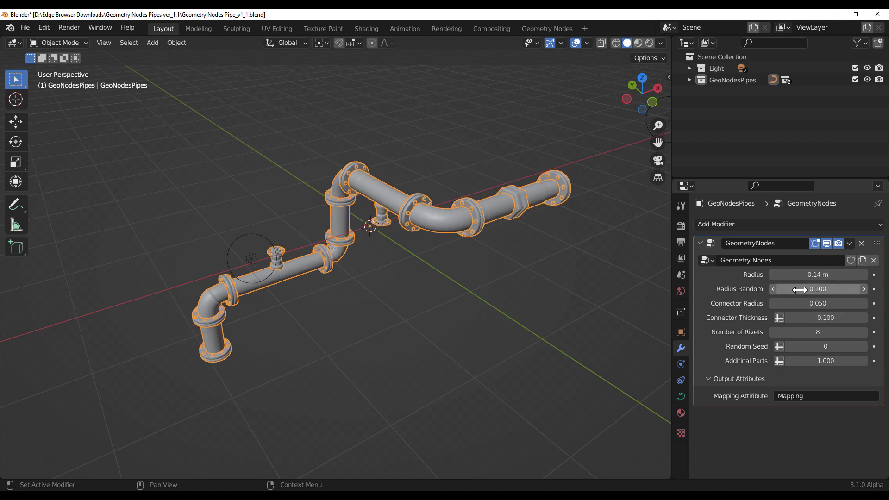
{"action": "left_click_drag", "start_coordinate": [806, 289], "coordinate": [813, 330]}
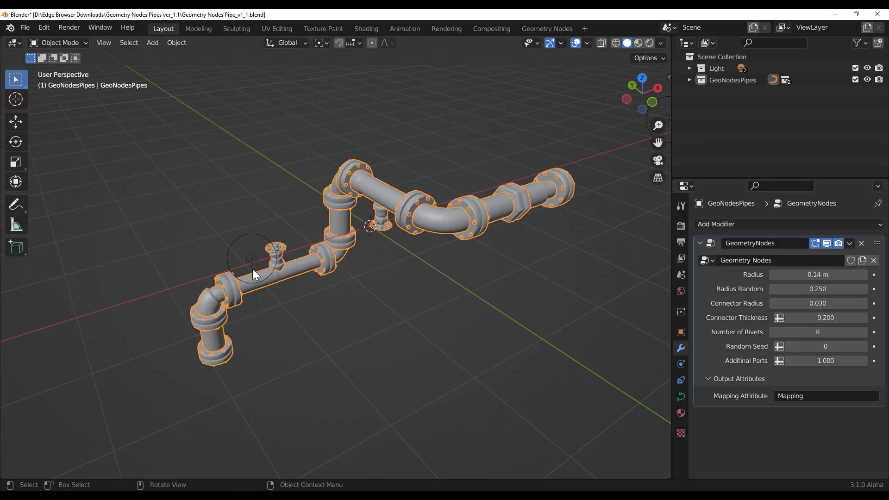
Set the pipe's Number of Rivets to 13 and its Random Seed to 60.
{"action": "scroll", "coordinate": [347, 163], "scroll_direction": "up", "scroll_amount": 5}
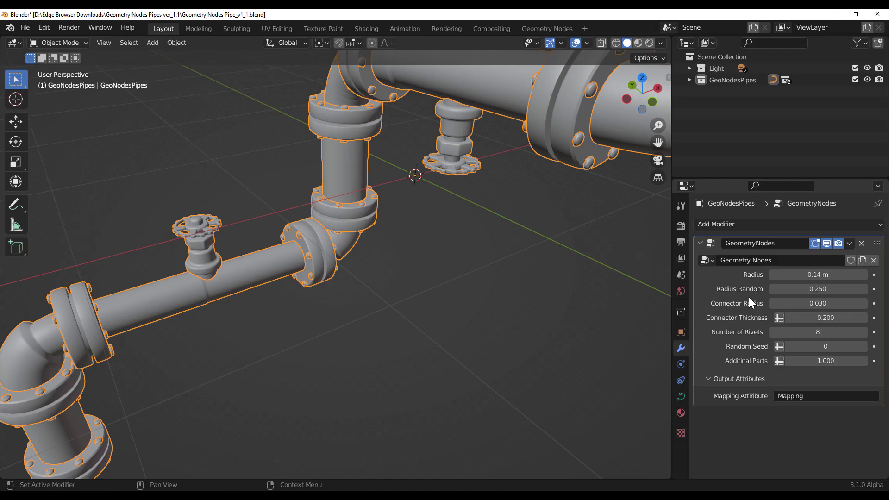
{"action": "left_click_drag", "start_coordinate": [809, 334], "coordinate": [824, 333]}
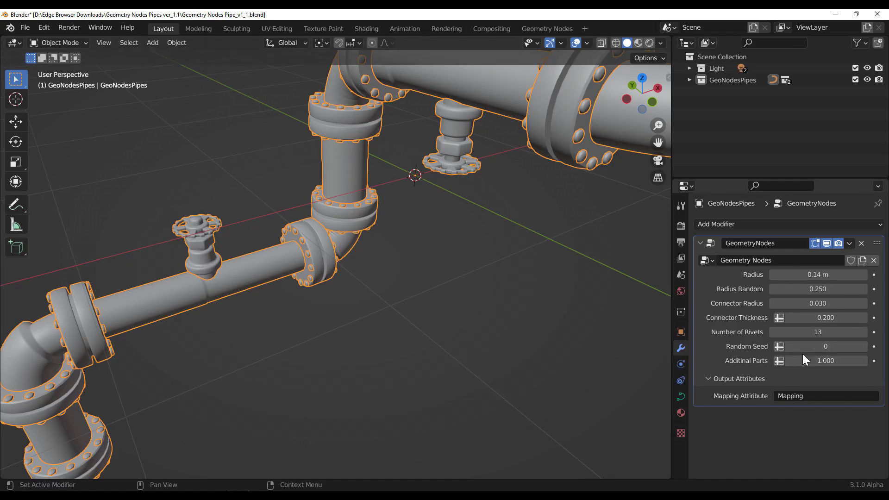
{"action": "mouse_move", "coordinate": [805, 347]}
{"action": "left_mouse_down"}
{"action": "mouse_move", "coordinate": [849, 347]}
{"action": "mouse_move", "coordinate": [825, 346]}
{"action": "mouse_move", "coordinate": [803, 360]}
{"action": "mouse_move", "coordinate": [813, 360]}
{"action": "left_mouse_up"}
{"action": "scroll", "coordinate": [316, 268], "scroll_direction": "down", "scroll_amount": 3}
{"action": "scroll", "coordinate": [316, 271], "scroll_direction": "down", "scroll_amount": 2}
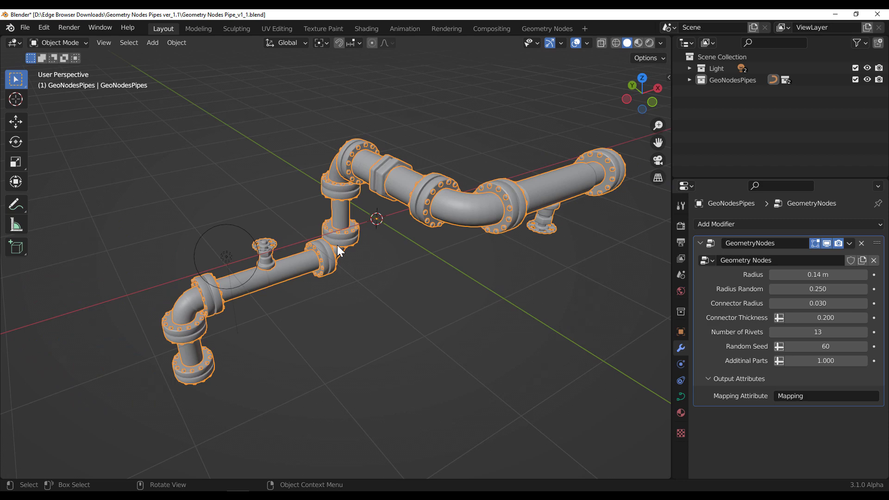
{"action": "scroll", "coordinate": [366, 79], "scroll_direction": "down", "scroll_amount": 3}
Edit the pipe curve, select the control point at its far end and move it about -0.47 m along X.
{"action": "left_click", "coordinate": [427, 266]}
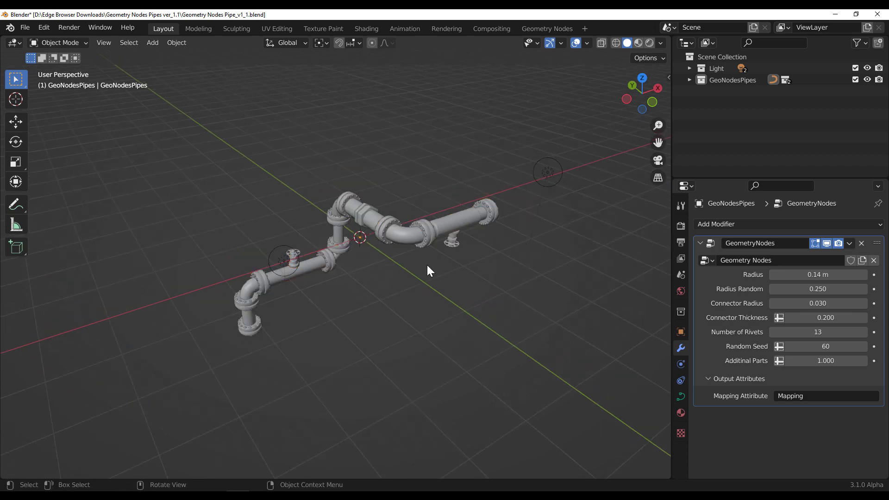
{"action": "left_click", "coordinate": [408, 235]}
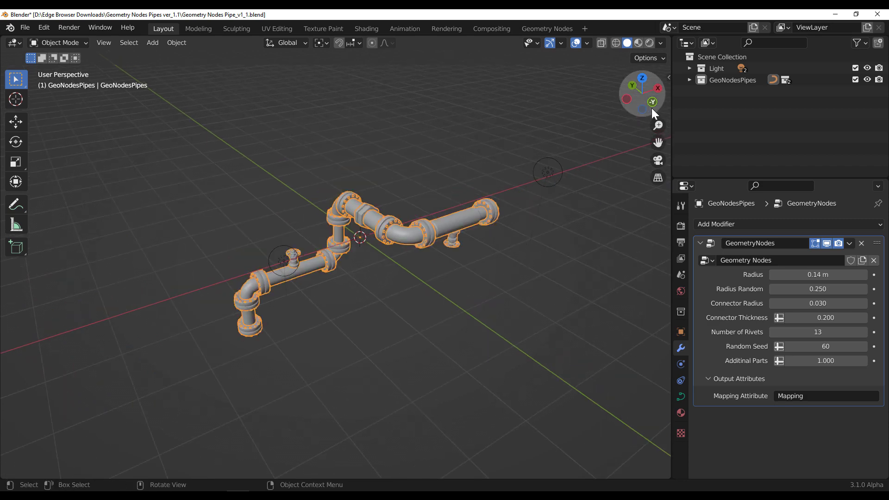
{"action": "left_click_drag", "start_coordinate": [652, 107], "coordinate": [615, 199]}
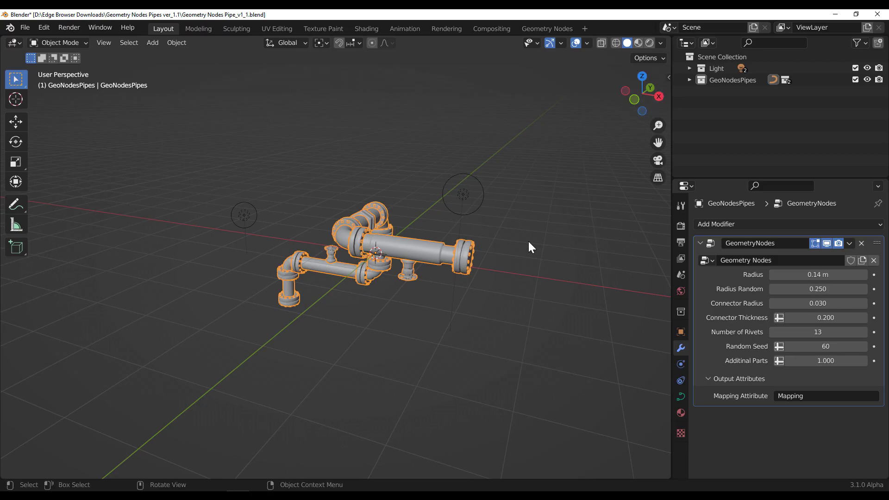
{"action": "key", "text": "Tab"}
{"action": "left_click_drag", "start_coordinate": [552, 227], "coordinate": [403, 314]}
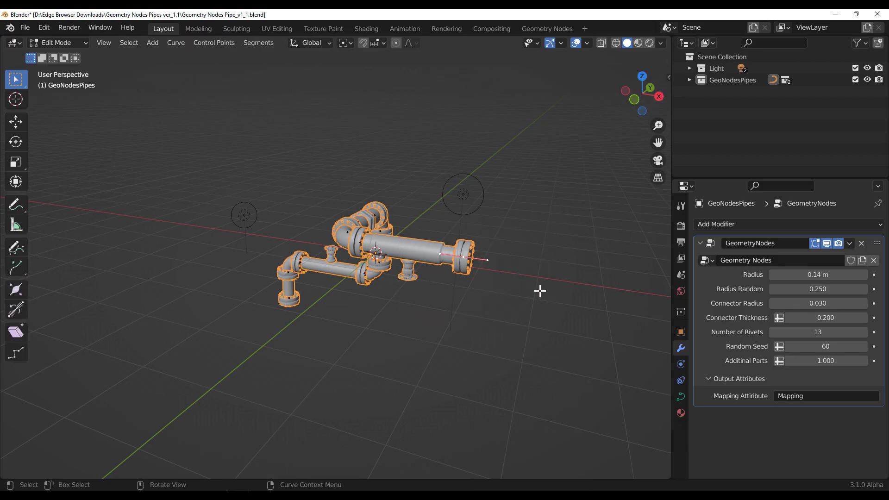
{"action": "left_click", "coordinate": [22, 126]}
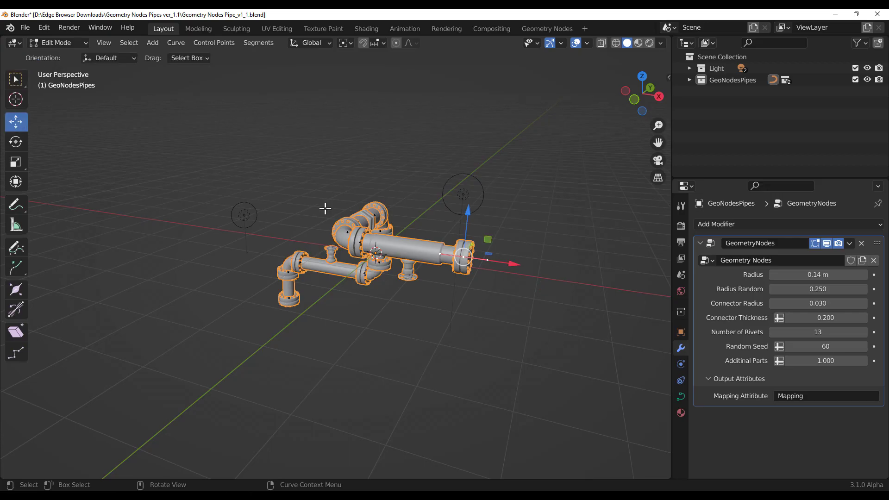
{"action": "left_click_drag", "start_coordinate": [502, 263], "coordinate": [475, 278]}
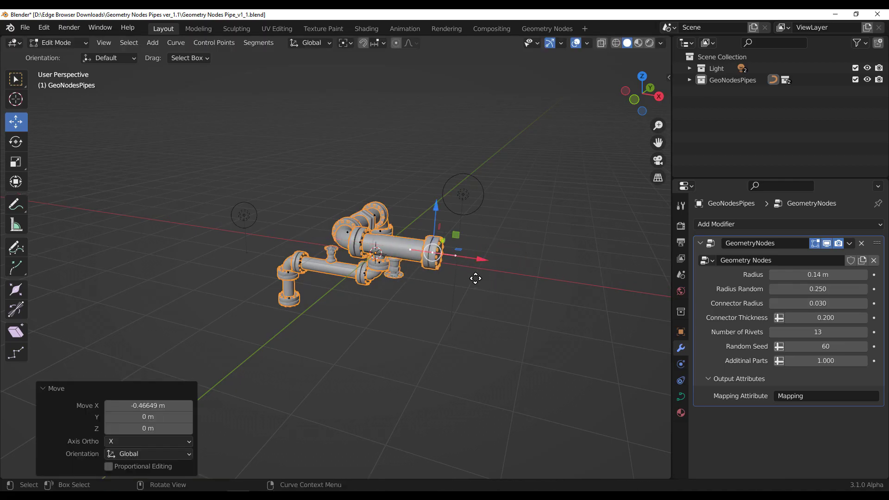
Extrude the pipe's end point about 2.09 m along X.
{"action": "key", "text": "e"}
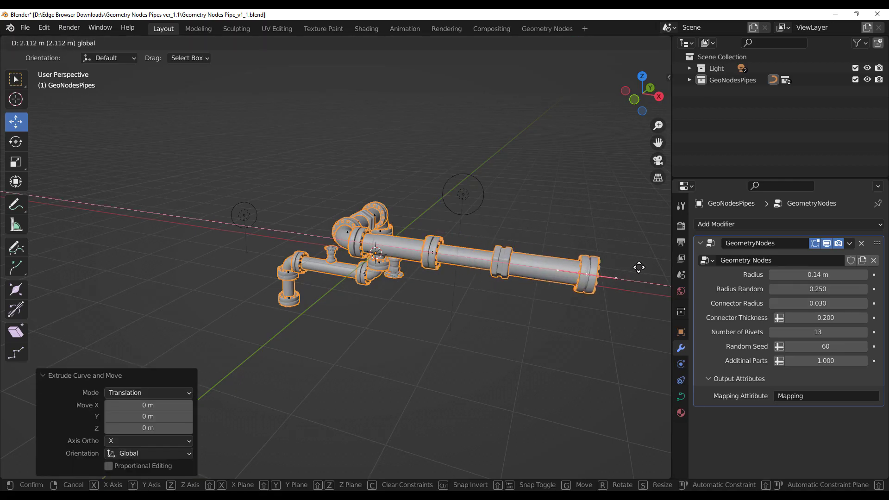
{"action": "left_click_drag", "start_coordinate": [639, 267], "coordinate": [637, 267]}
{"action": "scroll", "coordinate": [560, 242], "scroll_direction": "down", "scroll_amount": 4}
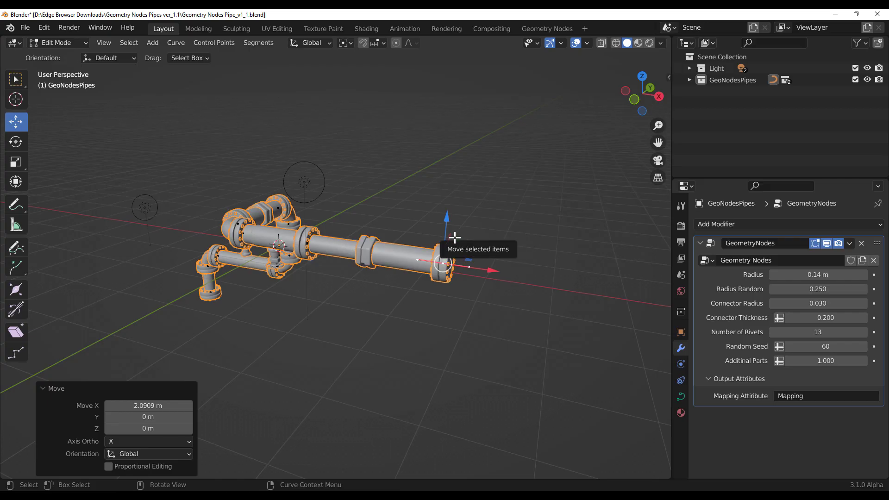
Extrude the pipe's end upward about 2.08 m along Z.
{"action": "key", "text": "e"}
{"action": "key", "text": "z"}
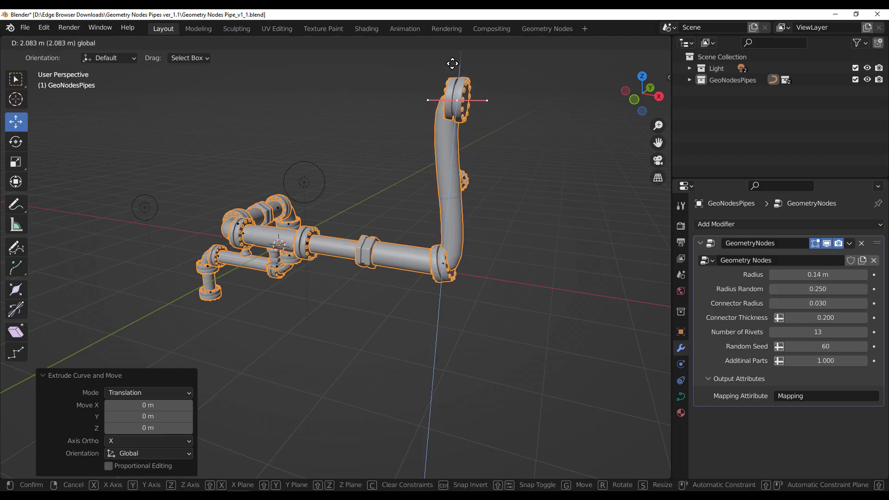
{"action": "left_click", "coordinate": [452, 63]}
Rotate the top end point about -94.2° around Y to align it with the vertical pipe.
{"action": "left_click_drag", "start_coordinate": [408, 83], "coordinate": [578, 151]}
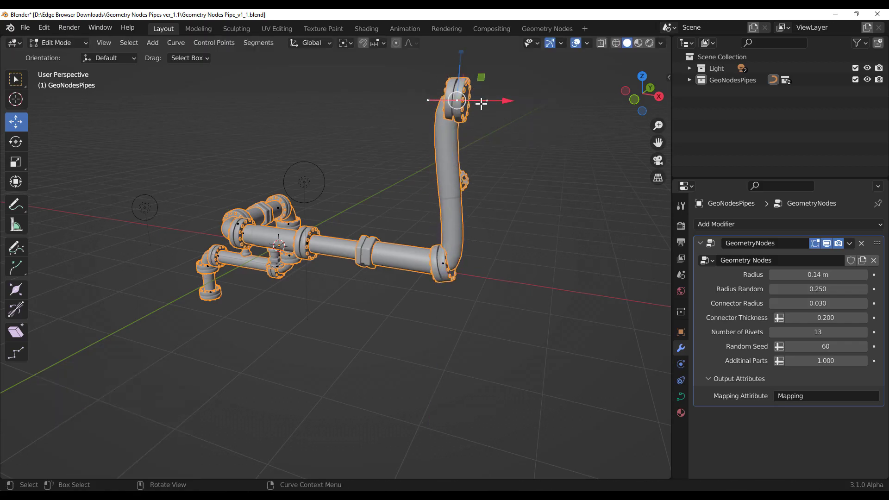
{"action": "left_click", "coordinate": [15, 142]}
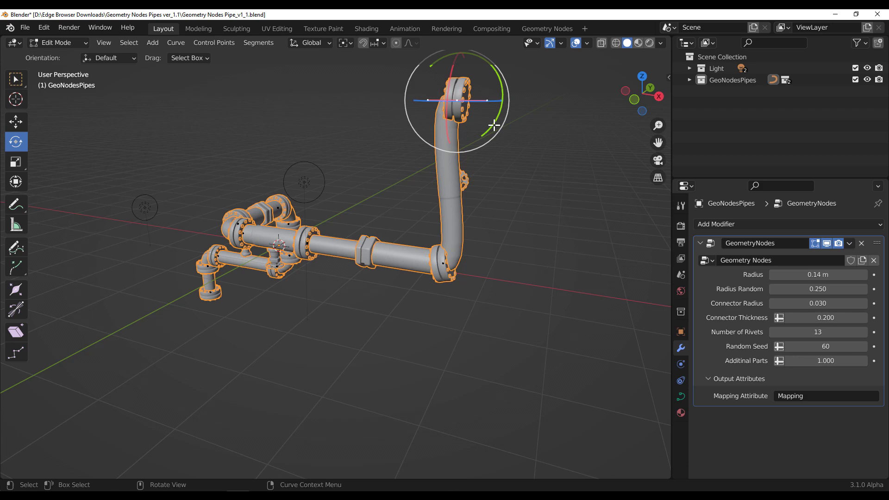
{"action": "left_click_drag", "start_coordinate": [495, 124], "coordinate": [482, 58]}
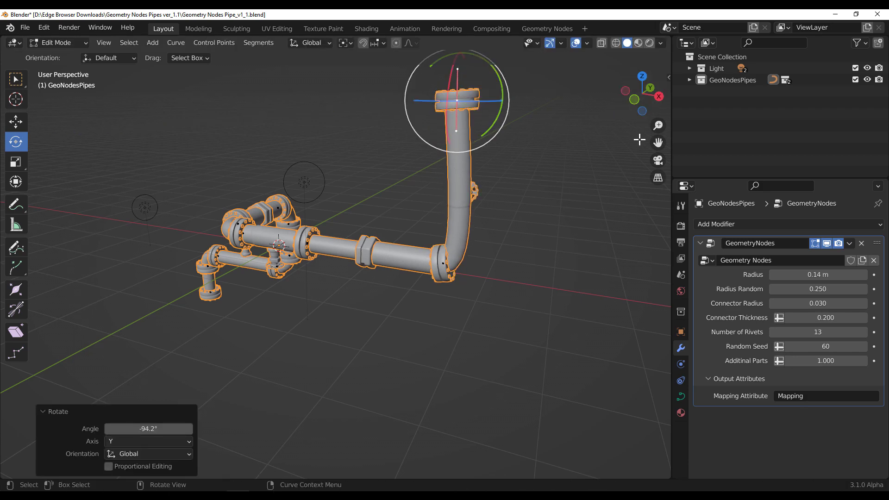
Extrude a new point in place at the top of the vertical pipe and rotate it about 95.4° around Y.
{"action": "scroll", "coordinate": [621, 141], "scroll_direction": "down", "scroll_amount": 3}
{"action": "left_click_drag", "start_coordinate": [629, 107], "coordinate": [604, 102]}
{"action": "scroll", "coordinate": [379, 148], "scroll_direction": "up", "scroll_amount": 3}
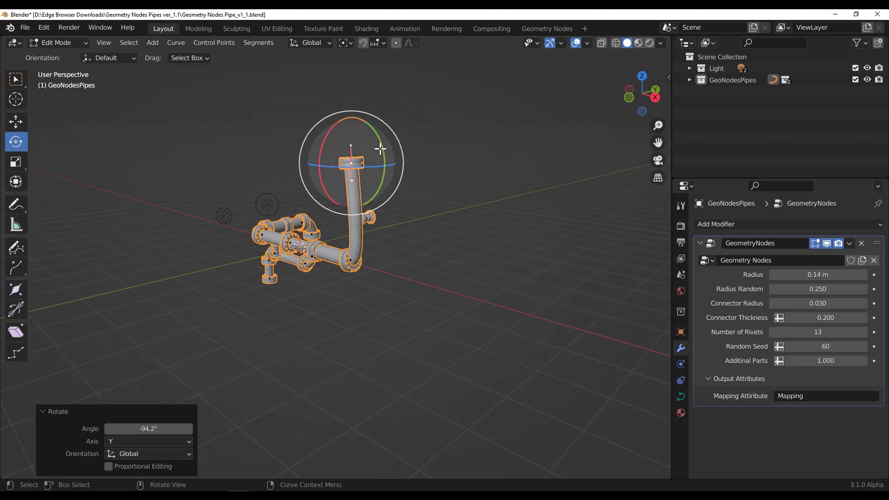
{"action": "key", "text": "e"}
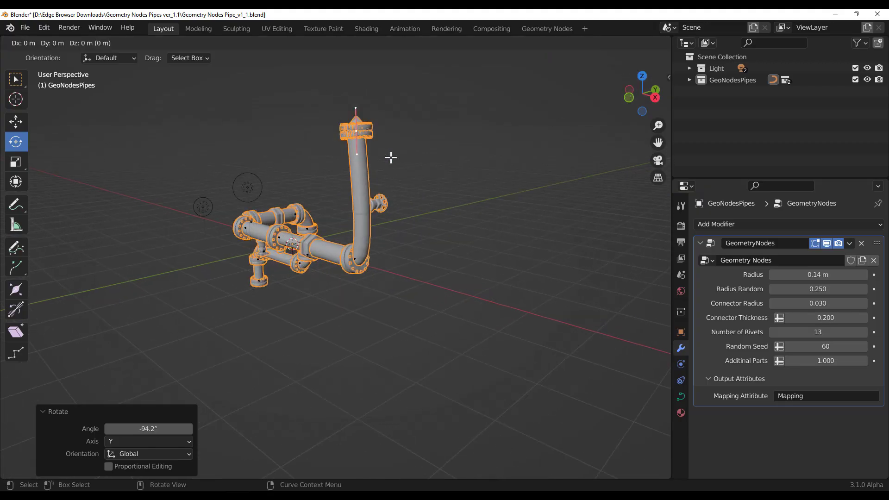
{"action": "right_click", "coordinate": [391, 158]}
{"action": "key", "text": "r"}
{"action": "left_click_drag", "start_coordinate": [396, 166], "coordinate": [386, 203]}
Pull the new top point out horizontally along Y and rotate it about 83° around Z.
{"action": "left_click", "coordinate": [18, 123]}
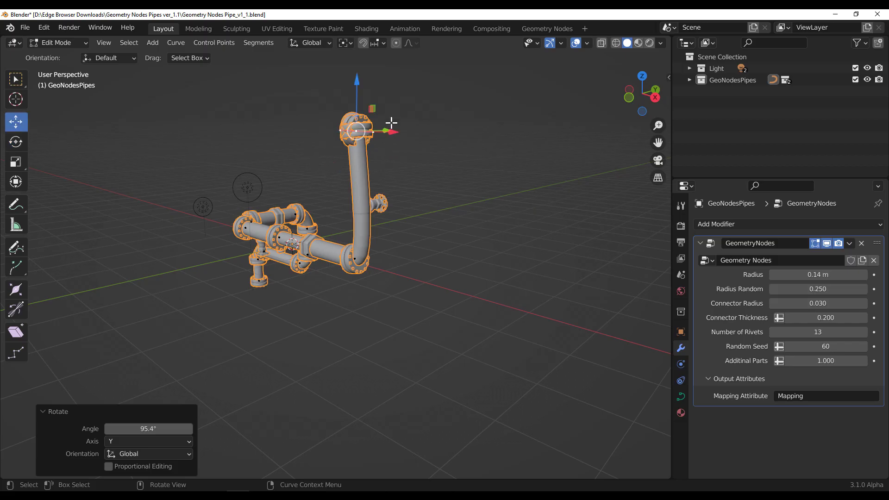
{"action": "left_click_drag", "start_coordinate": [392, 132], "coordinate": [502, 167]}
{"action": "left_click_drag", "start_coordinate": [630, 98], "coordinate": [614, 119]}
{"action": "left_click", "coordinate": [26, 143]}
{"action": "left_click_drag", "start_coordinate": [481, 217], "coordinate": [562, 203]}
Return to Object Mode and add a Path curve beside the pipe.
{"action": "left_click_drag", "start_coordinate": [645, 106], "coordinate": [121, 110]}
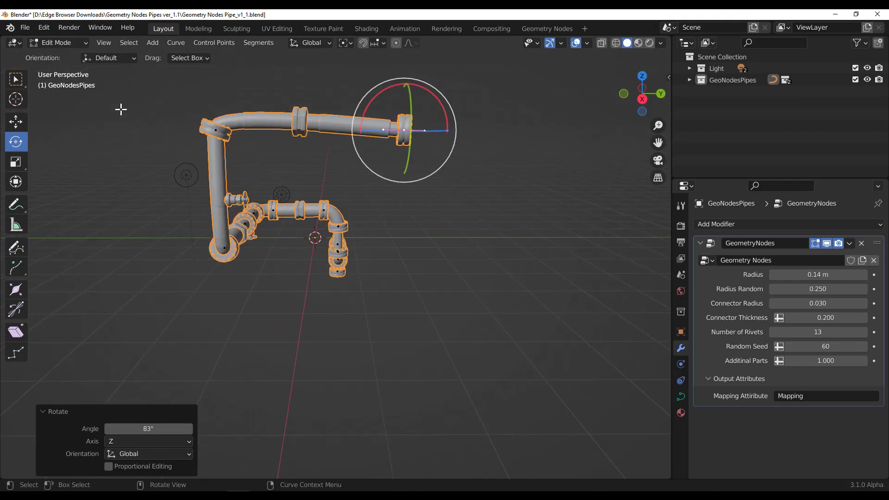
{"action": "left_click_drag", "start_coordinate": [190, 105], "coordinate": [258, 119]}
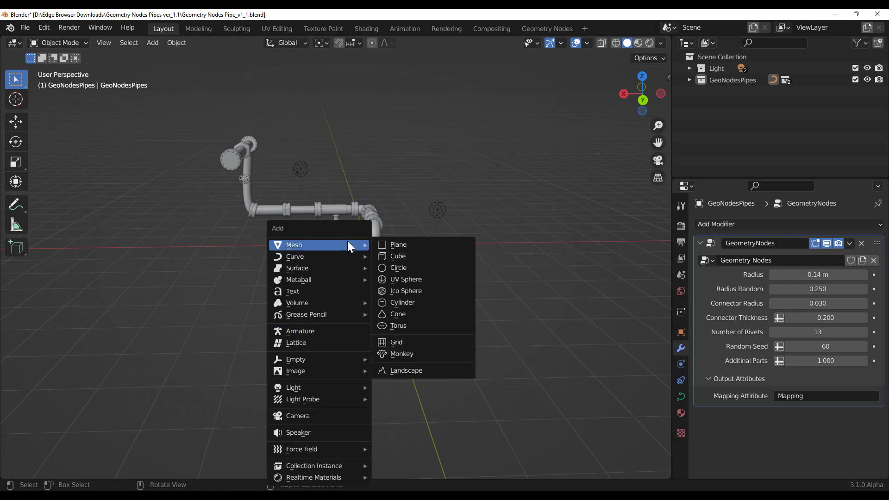
{"action": "mouse_move", "coordinate": [324, 254]}
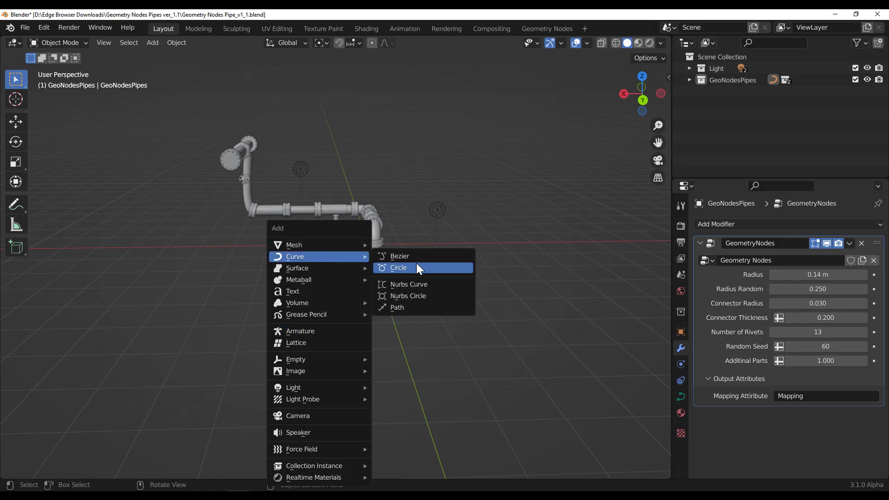
{"action": "left_click", "coordinate": [396, 305]}
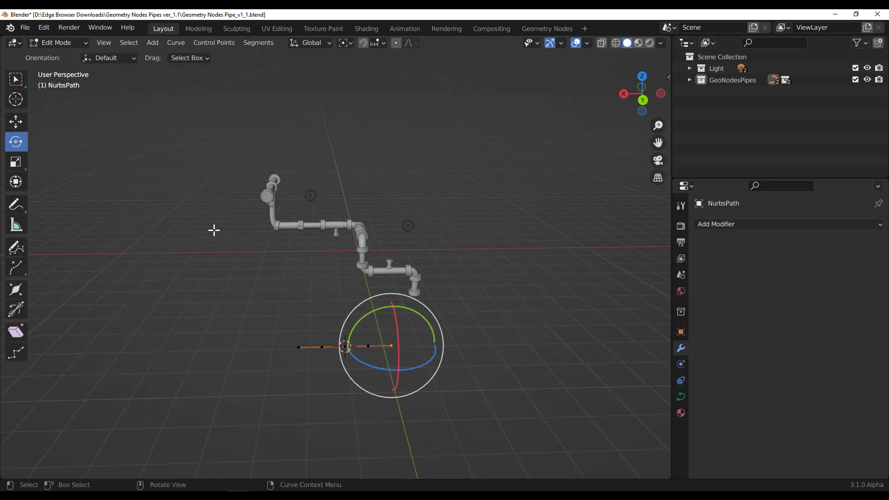
Leave Edit Mode on the new path and scale it up to several times its length.
{"action": "key", "text": "Tab"}
{"action": "key", "text": "s"}
{"action": "left_click", "coordinate": [581, 367]}
{"action": "left_click", "coordinate": [519, 343]}
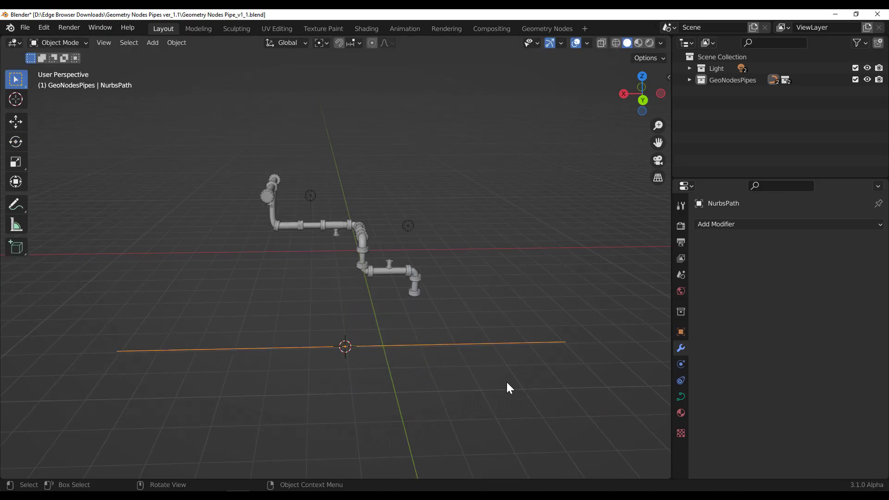
{"action": "left_click", "coordinate": [477, 371]}
{"action": "left_click", "coordinate": [452, 344]}
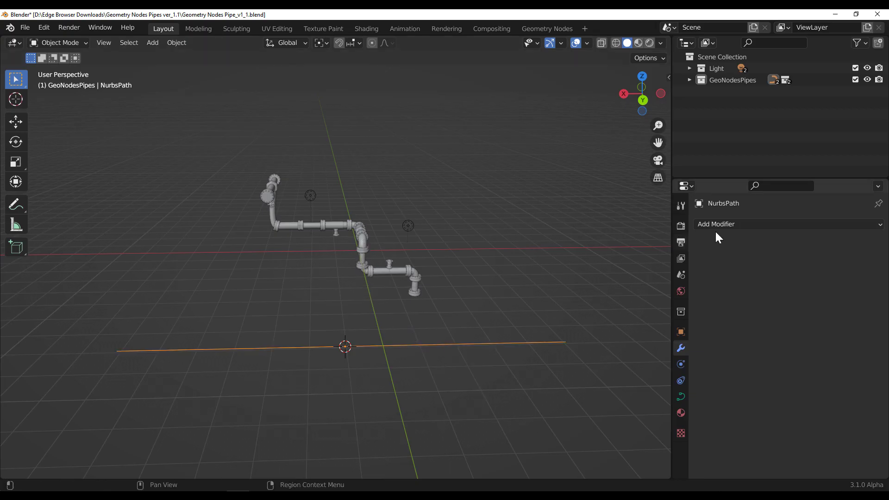
Add a Geometry Nodes modifier to the path and assign the existing Geometry Nodes group.
{"action": "left_click", "coordinate": [762, 225]}
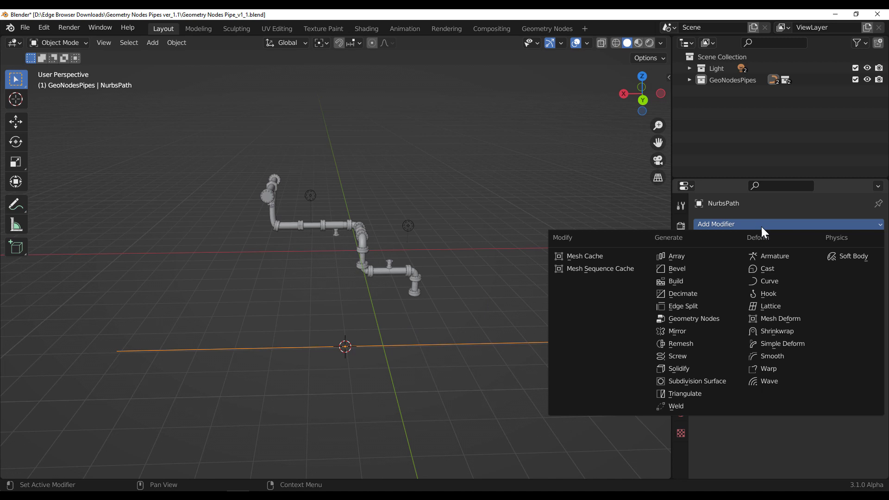
{"action": "left_click", "coordinate": [721, 318]}
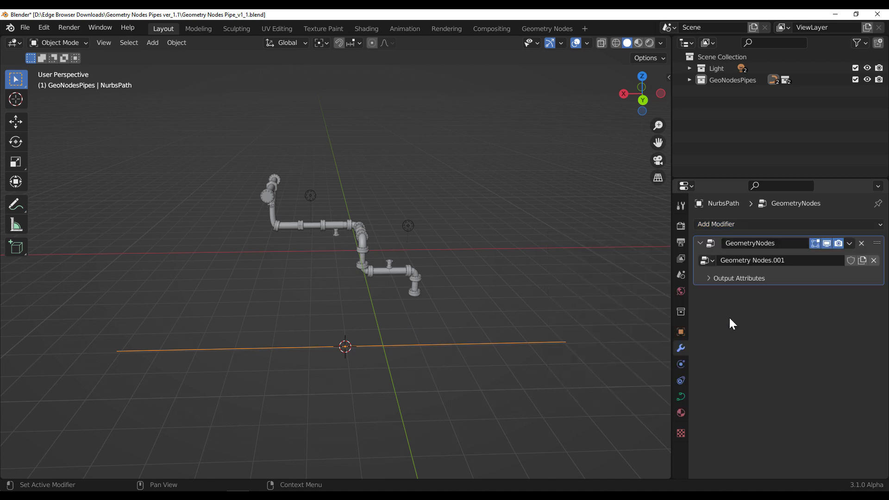
{"action": "left_click", "coordinate": [708, 260]}
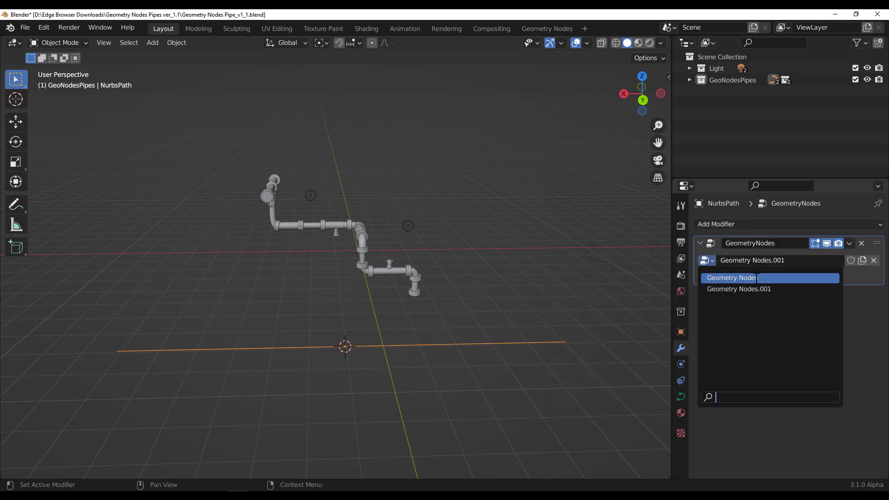
{"action": "left_click", "coordinate": [782, 277]}
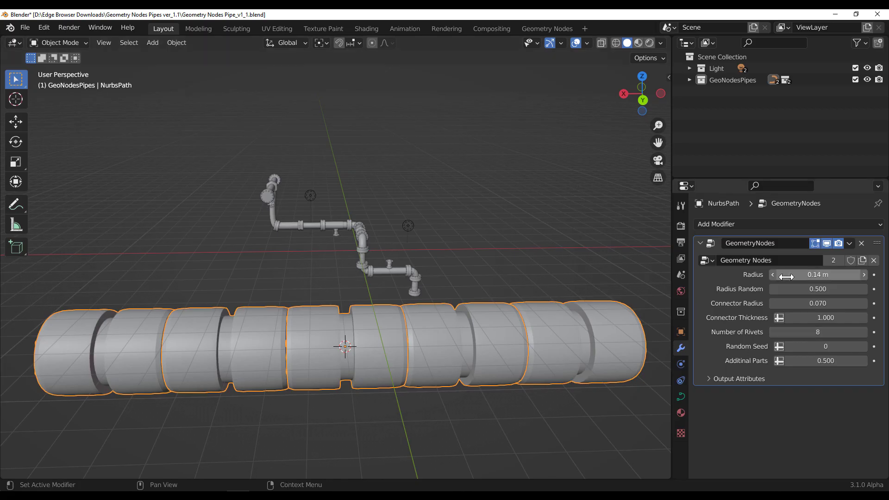
Set the path pipe's Radius to 0.05 m, Radius Random to 0.110, Connector Radius to 0.050 and Connector Thickness to 0.050.
{"action": "left_click_drag", "start_coordinate": [824, 274], "coordinate": [787, 274]}
{"action": "mouse_move", "coordinate": [840, 289]}
{"action": "left_mouse_down"}
{"action": "mouse_move", "coordinate": [797, 289]}
{"action": "mouse_move", "coordinate": [833, 274]}
{"action": "left_mouse_up"}
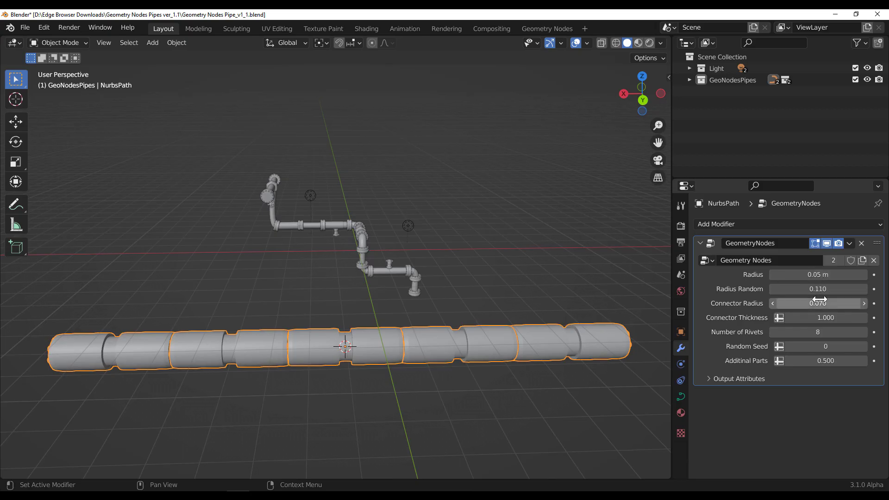
{"action": "left_click_drag", "start_coordinate": [818, 303], "coordinate": [799, 318]}
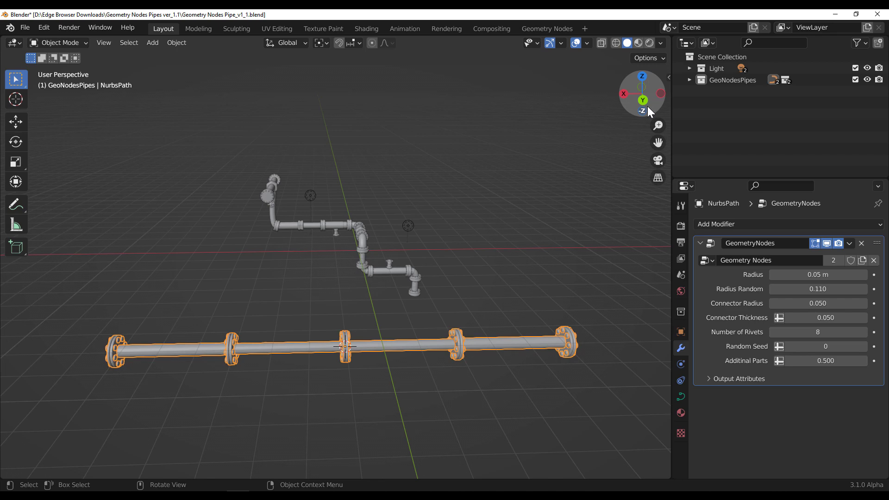
Deselect the new straight pipe and display both pipes in Rendered viewport shading to check their materials.
{"action": "left_click_drag", "start_coordinate": [643, 94], "coordinate": [609, 100]}
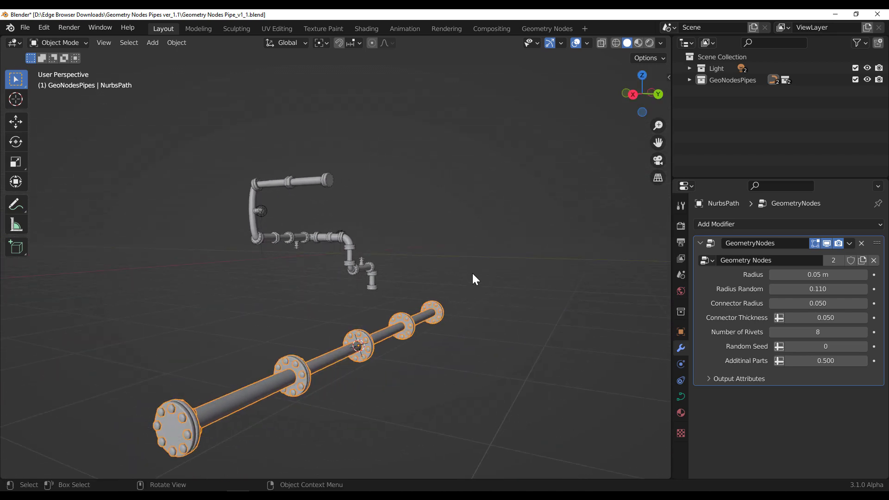
{"action": "left_click", "coordinate": [518, 304]}
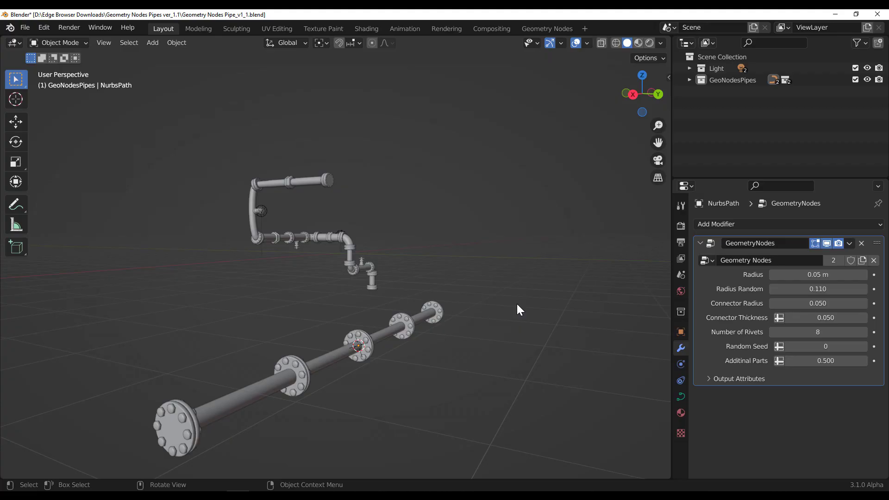
{"action": "scroll", "coordinate": [374, 135], "scroll_direction": "up", "scroll_amount": 5}
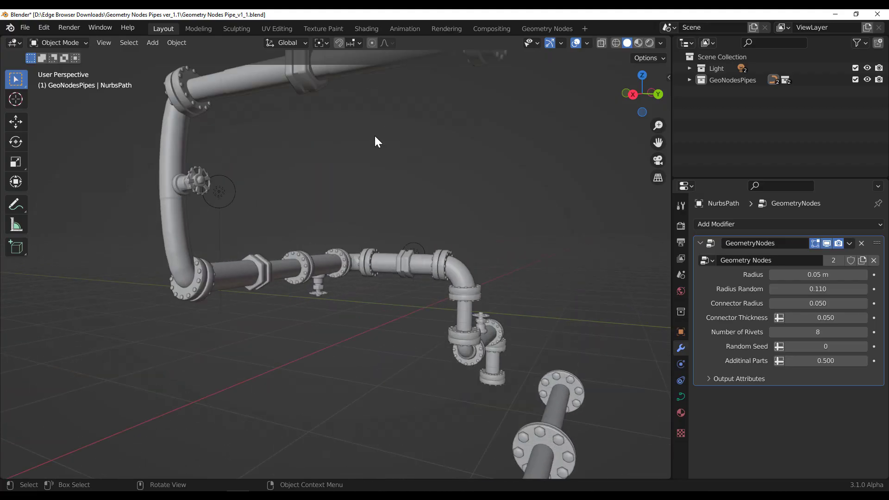
{"action": "left_click_drag", "start_coordinate": [642, 94], "coordinate": [604, 100]}
{"action": "scroll", "coordinate": [342, 229], "scroll_direction": "down", "scroll_amount": 3}
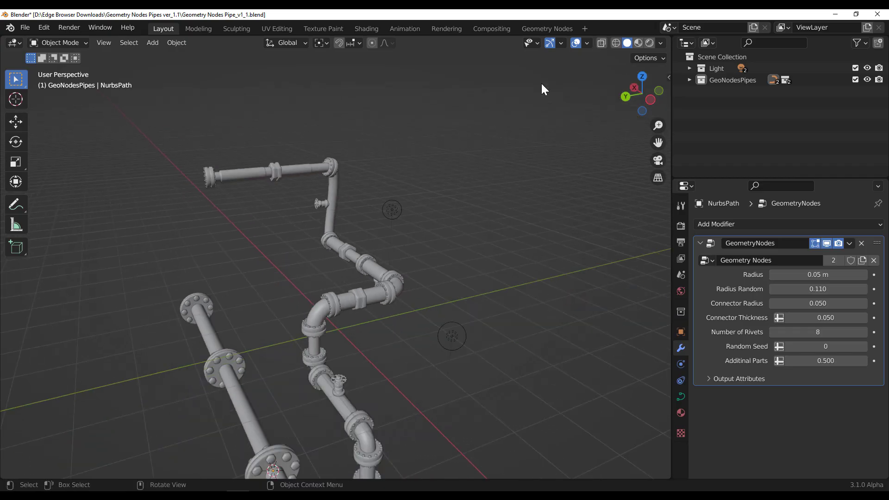
{"action": "left_click", "coordinate": [650, 43]}
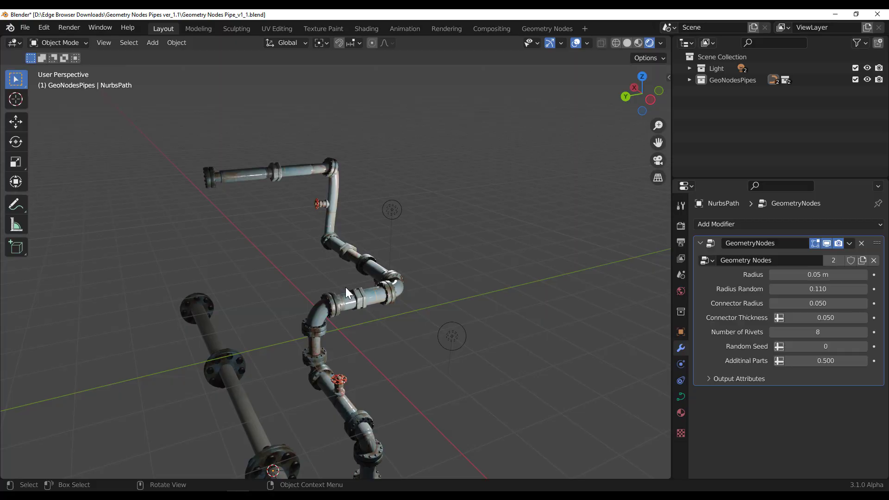
{"action": "scroll", "coordinate": [347, 283], "scroll_direction": "up", "scroll_amount": 4}
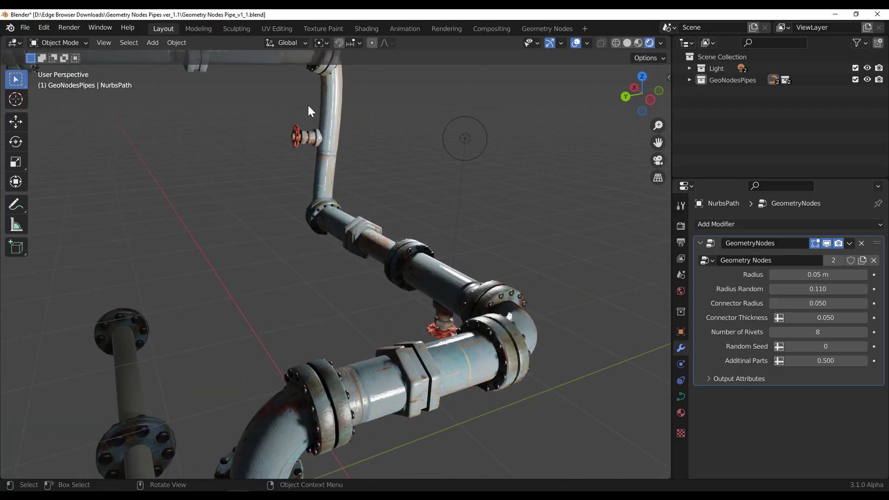
{"action": "scroll", "coordinate": [413, 226], "scroll_direction": "down", "scroll_amount": 5}
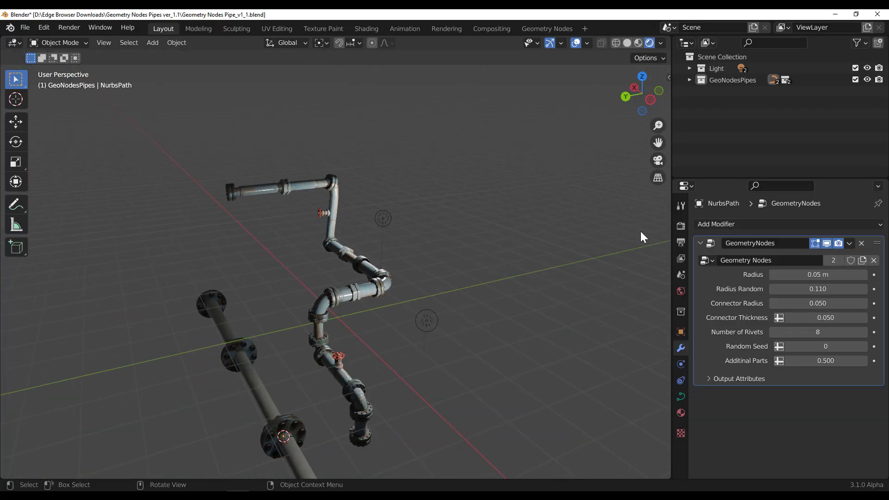
Duplicate the upper point light and place the copy beside the straight pipe, offset about 1.37 m in X, 6.50 m in Y and -4.13 m in Z.
{"action": "left_click", "coordinate": [388, 219]}
{"action": "left_click_drag", "start_coordinate": [388, 218], "coordinate": [259, 317]}
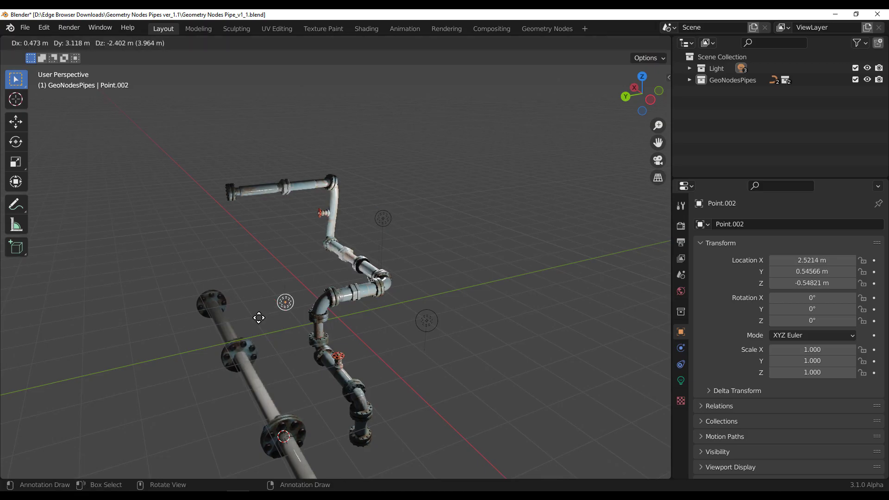
{"action": "left_click", "coordinate": [174, 363]}
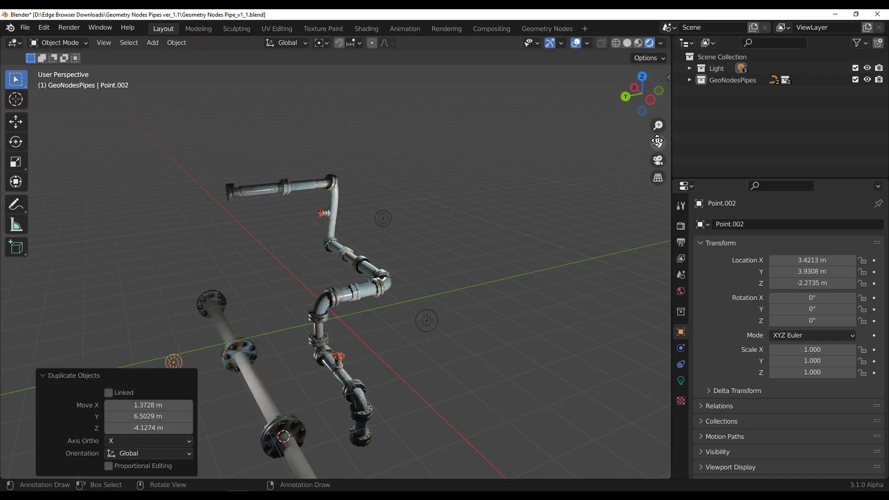
{"action": "left_click_drag", "start_coordinate": [658, 143], "coordinate": [769, 5]}
{"action": "scroll", "coordinate": [396, 294], "scroll_direction": "up", "scroll_amount": 4}
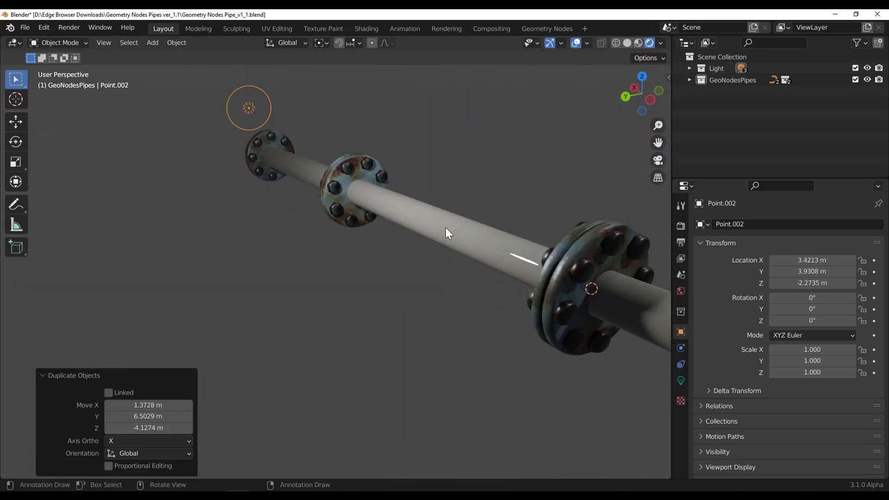
{"action": "scroll", "coordinate": [483, 235], "scroll_direction": "down", "scroll_amount": 7}
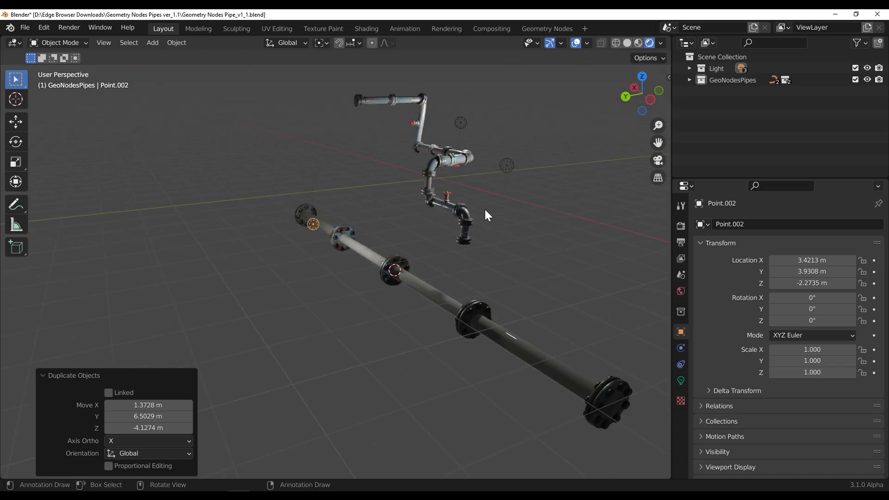
{"action": "scroll", "coordinate": [485, 209], "scroll_direction": "up", "scroll_amount": 4}
{"action": "left_click_drag", "start_coordinate": [658, 143], "coordinate": [642, 189]}
{"action": "scroll", "coordinate": [487, 187], "scroll_direction": "up", "scroll_amount": 6}
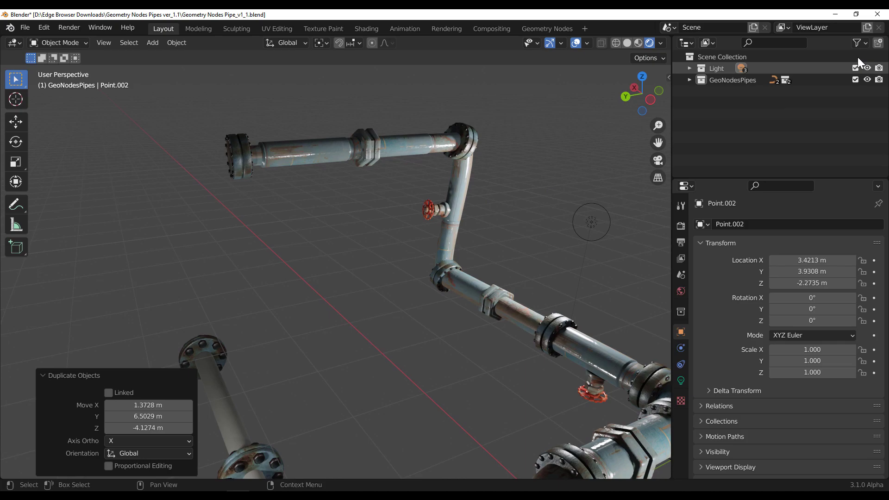
Switch to the browser and look over the Geometry Nodes Pipes v1.1 product page.
{"action": "left_click", "coordinate": [835, 14]}
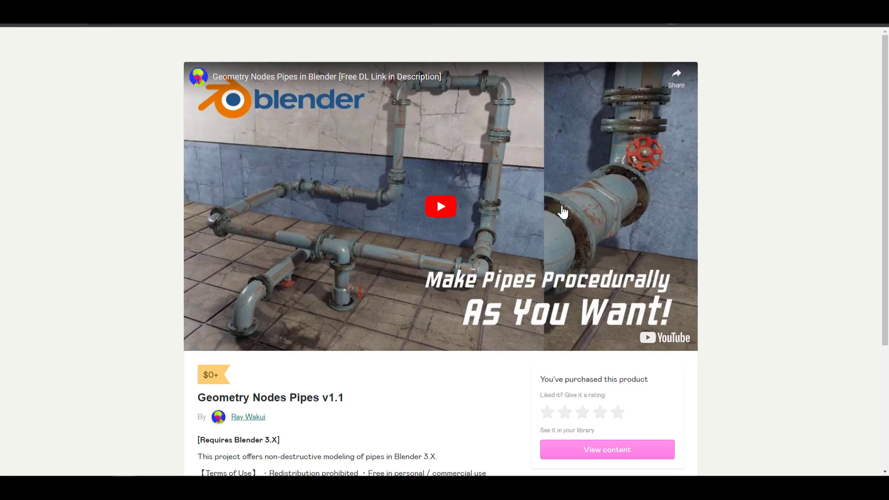
{"action": "scroll", "coordinate": [562, 206], "scroll_direction": "down", "scroll_amount": 4}
{"action": "scroll", "coordinate": [563, 196], "scroll_direction": "up", "scroll_amount": 4}
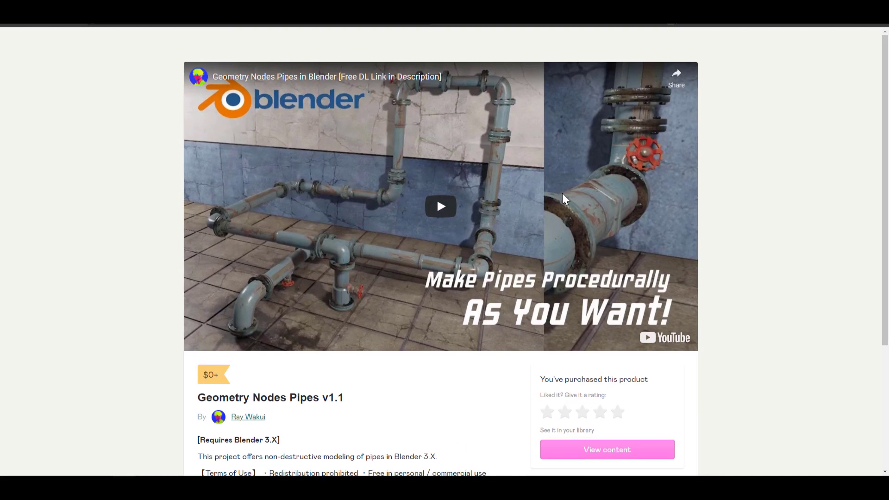